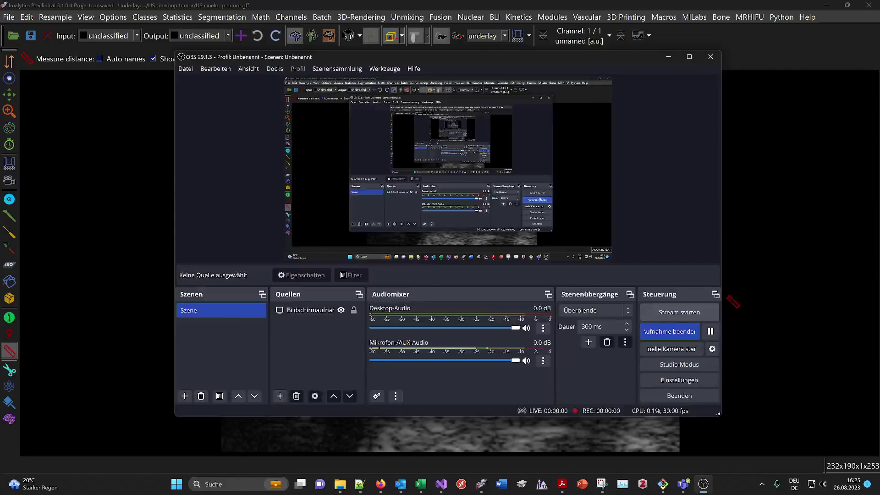
Switch to Imalytics Preclinical and load the ultrasound example data set "US cineloop tumor"
{"action": "left_click", "coordinate": [849, 246]}
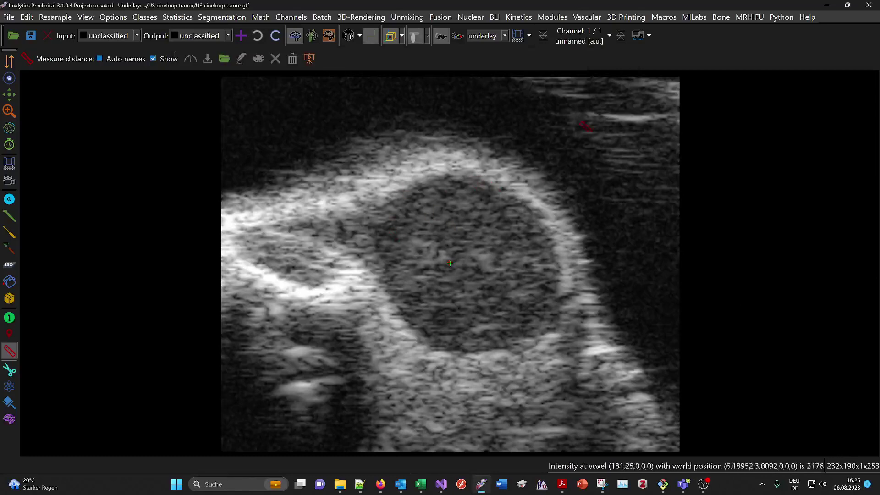
{"action": "left_click", "coordinate": [636, 36]}
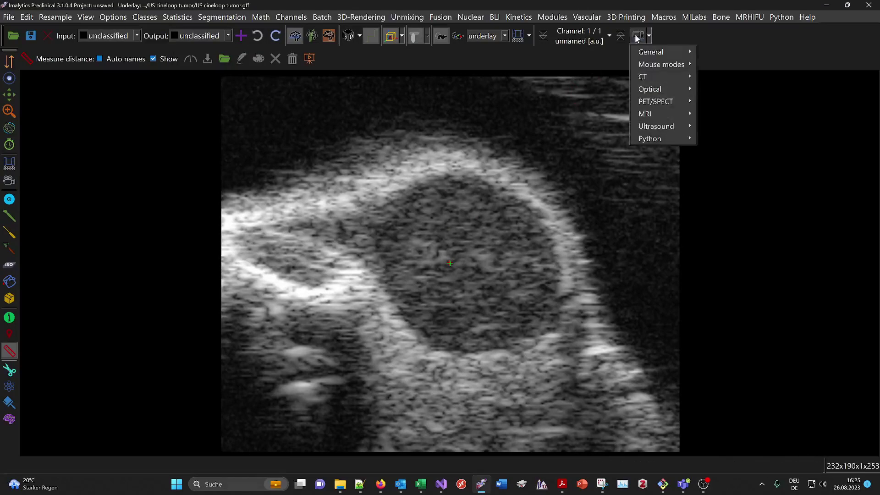
{"action": "mouse_move", "coordinate": [659, 129]}
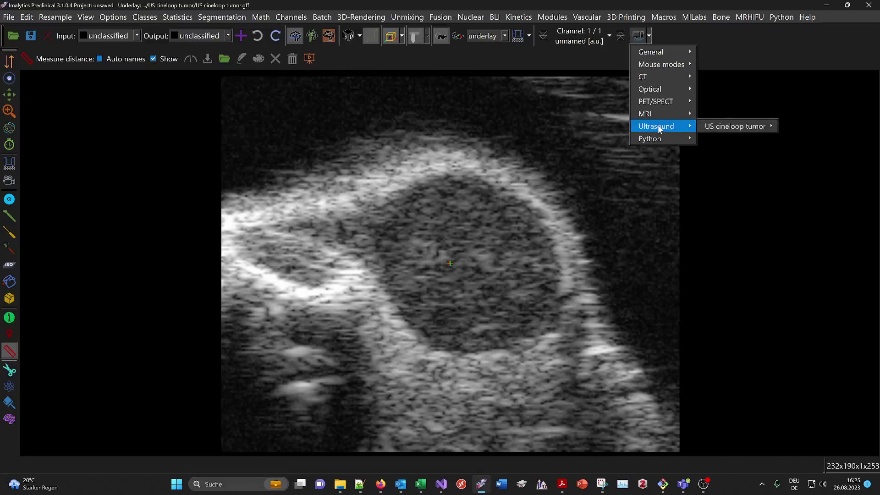
{"action": "mouse_move", "coordinate": [726, 129]}
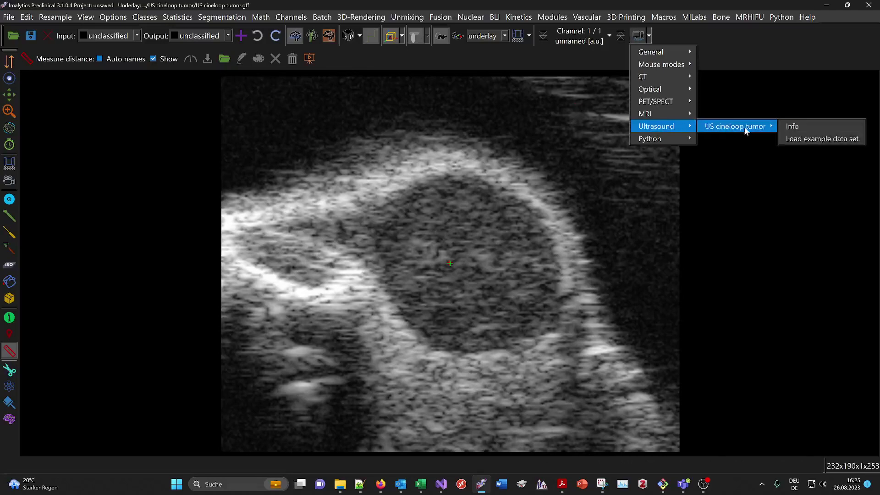
{"action": "left_click", "coordinate": [828, 139]}
{"action": "left_click", "coordinate": [442, 246]}
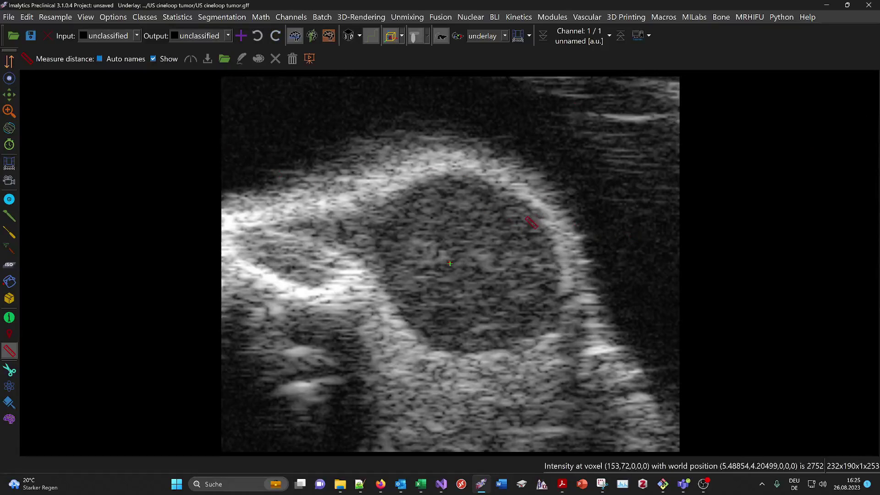
Check the image information of the underlay for its dimensions, voxel sizes and time steps, and close it
{"action": "left_click", "coordinate": [112, 18]}
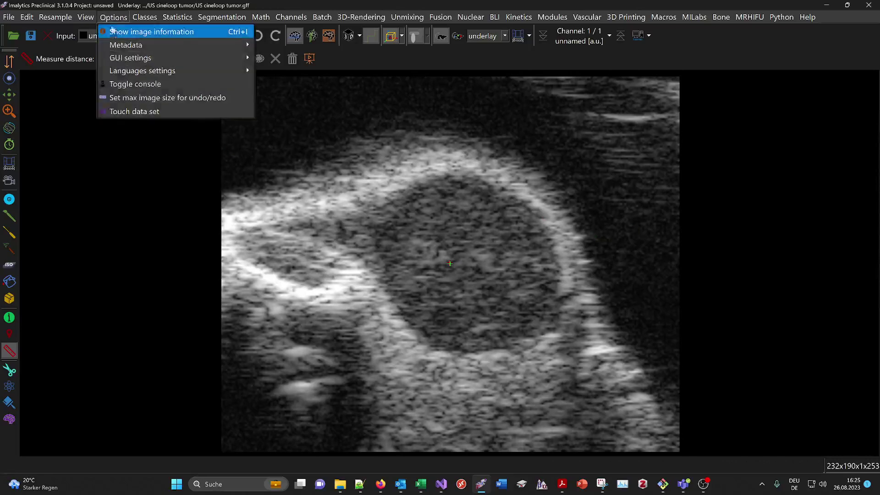
{"action": "left_click", "coordinate": [112, 32]}
{"action": "left_click_drag", "start_coordinate": [357, 64], "coordinate": [322, 82]}
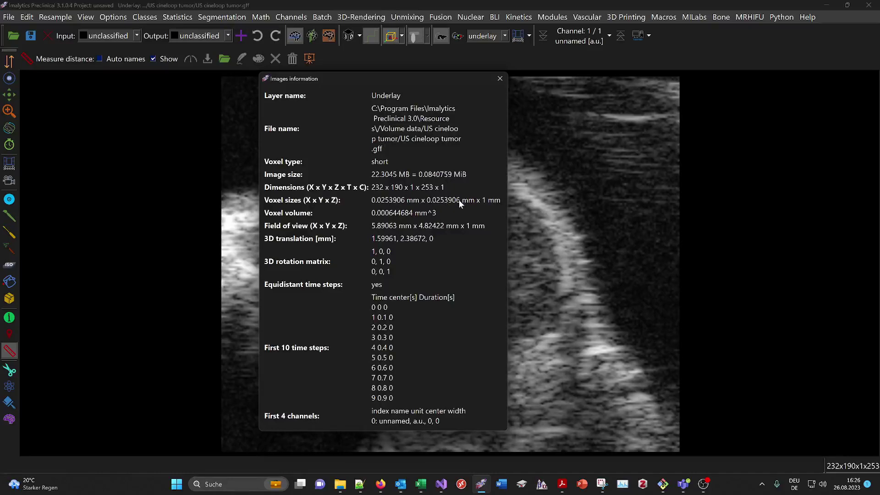
{"action": "left_click", "coordinate": [503, 79]}
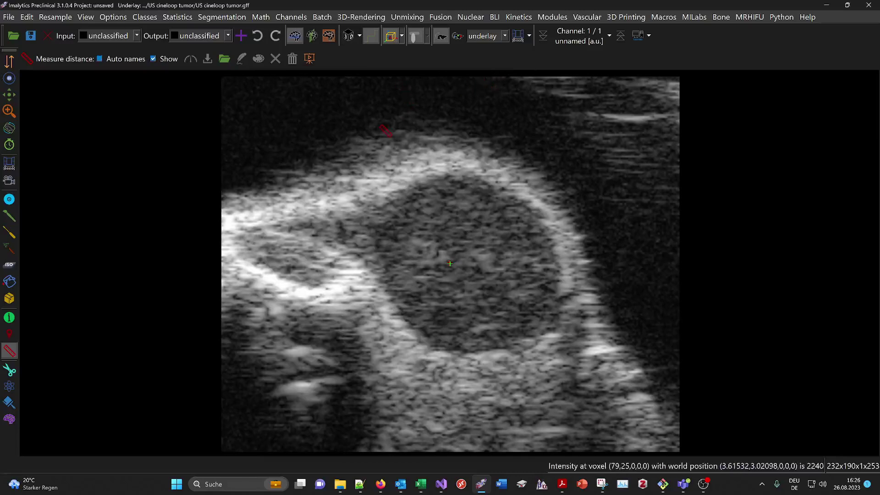
Scrub through the cineloop's time frames in the Time mouse mode and return to the first frame
{"action": "left_click", "coordinate": [9, 146]}
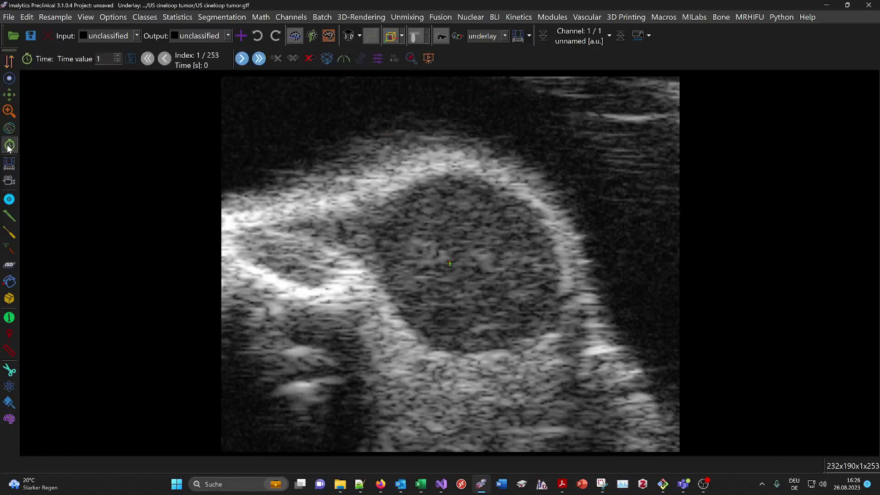
{"action": "left_click_drag", "start_coordinate": [443, 334], "coordinate": [466, 170]}
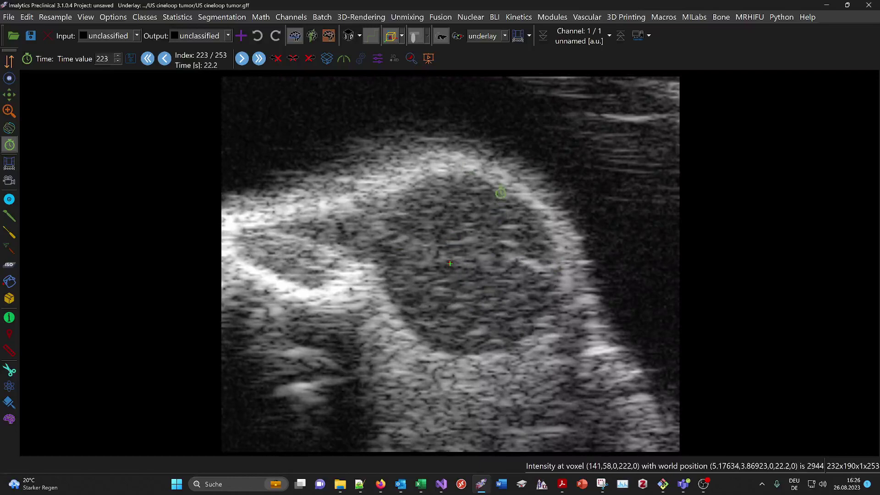
{"action": "left_click_drag", "start_coordinate": [501, 192], "coordinate": [499, 207]}
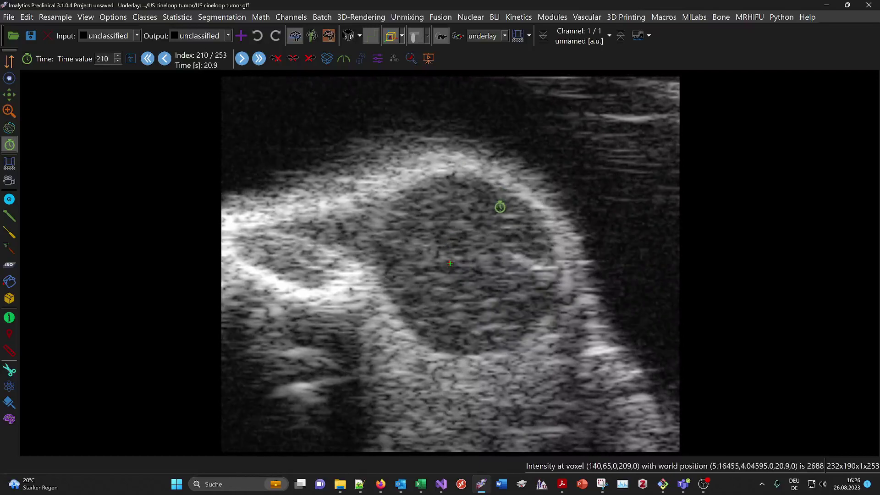
{"action": "left_click_drag", "start_coordinate": [496, 200], "coordinate": [504, 400]}
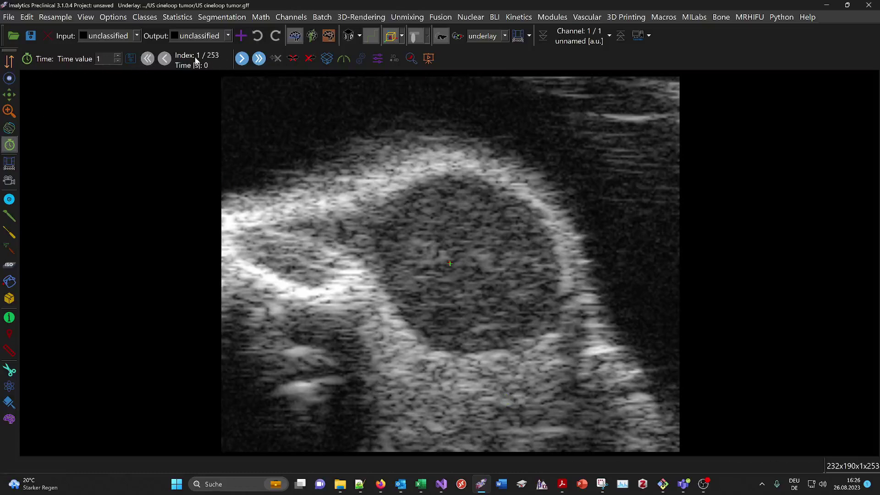
Advance through the cineloop frame by frame, and skip ahead in time to view the contrast change
{"action": "double_click", "coordinate": [242, 59]}
{"action": "double_click", "coordinate": [242, 59]}
{"action": "double_click", "coordinate": [242, 59]}
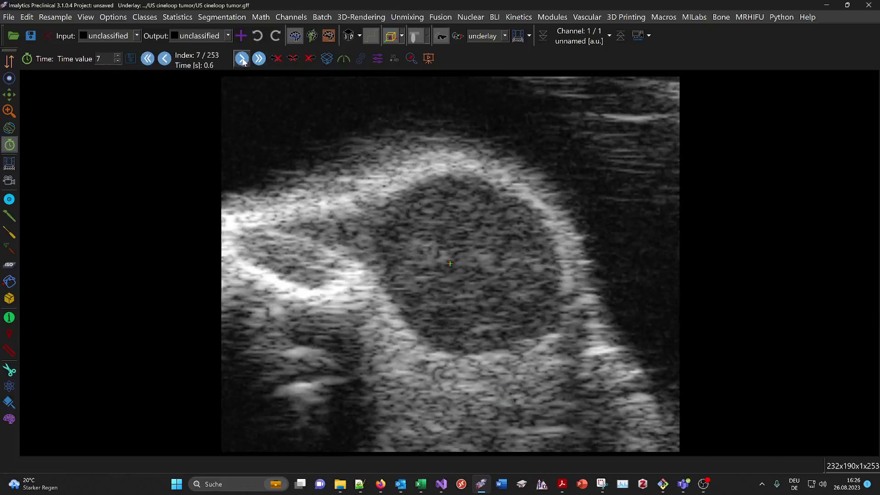
{"action": "left_click", "coordinate": [242, 60]}
{"action": "double_click", "coordinate": [242, 59]}
{"action": "double_click", "coordinate": [241, 59]}
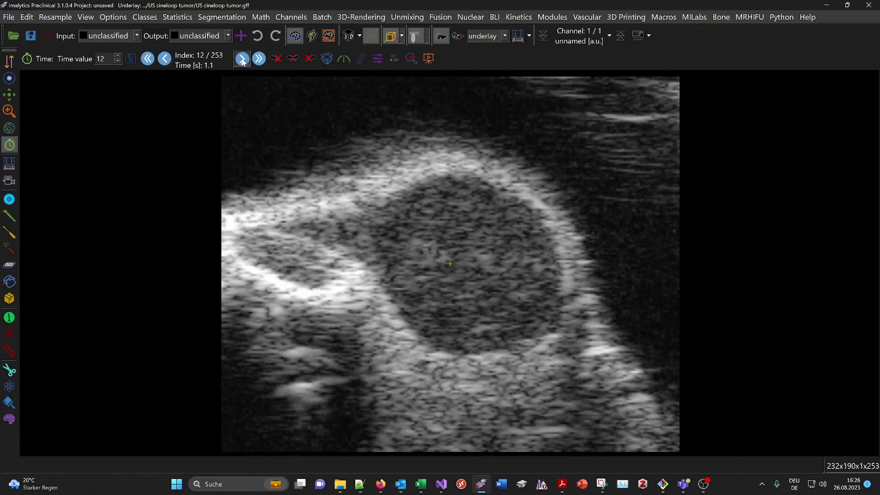
{"action": "left_click", "coordinate": [242, 59]}
{"action": "left_click", "coordinate": [258, 59]}
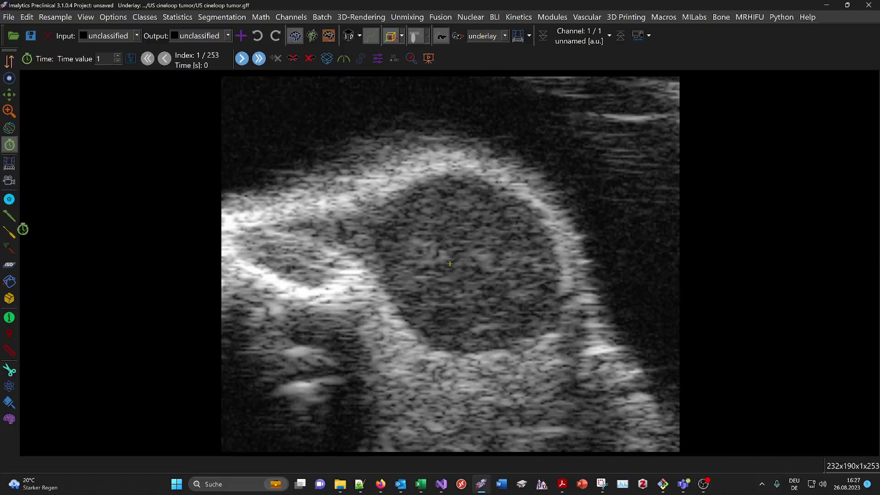
Outline the dark tumor region with Draw segmentation and assign it to a new output class named Tumor
{"action": "left_click", "coordinate": [9, 216]}
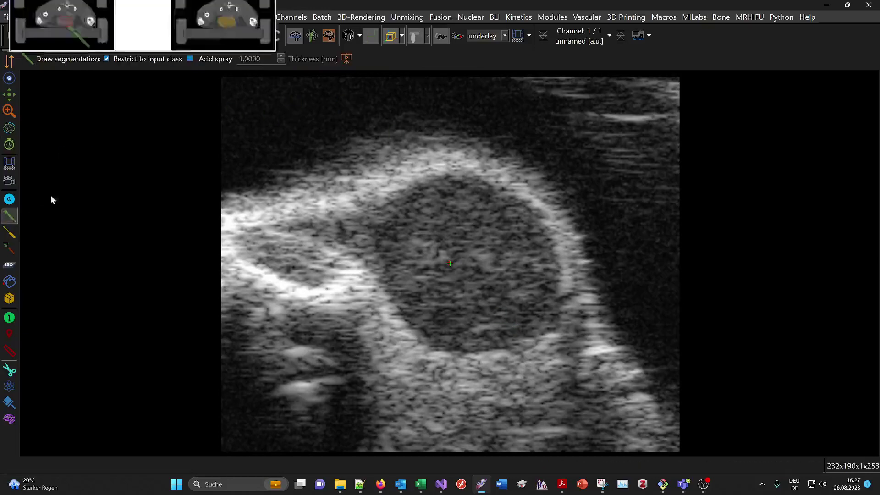
{"action": "mouse_move", "coordinate": [380, 248]}
{"action": "left_mouse_down"}
{"action": "mouse_move", "coordinate": [395, 204]}
{"action": "mouse_move", "coordinate": [438, 183]}
{"action": "mouse_move", "coordinate": [484, 184]}
{"action": "mouse_move", "coordinate": [523, 210]}
{"action": "mouse_move", "coordinate": [561, 259]}
{"action": "mouse_move", "coordinate": [557, 316]}
{"action": "mouse_move", "coordinate": [488, 342]}
{"action": "mouse_move", "coordinate": [438, 339]}
{"action": "mouse_move", "coordinate": [381, 250]}
{"action": "left_mouse_up"}
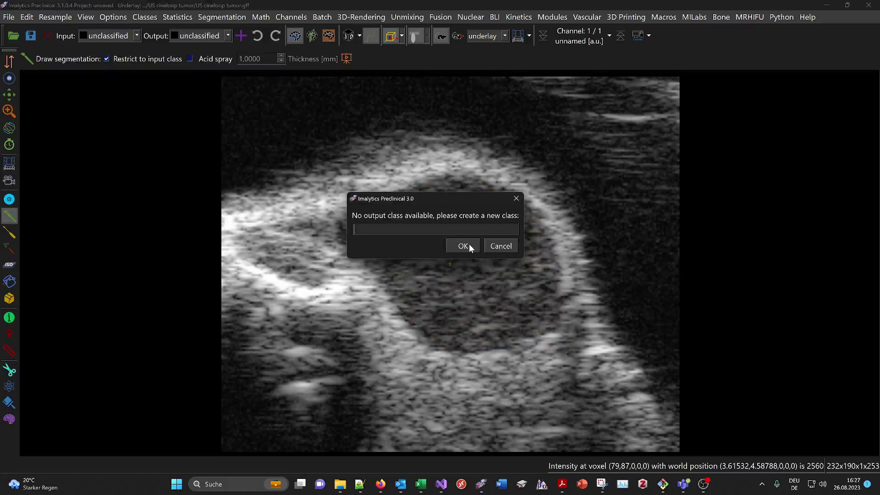
{"action": "type", "text": "Tumor"}
{"action": "left_click", "coordinate": [470, 246]}
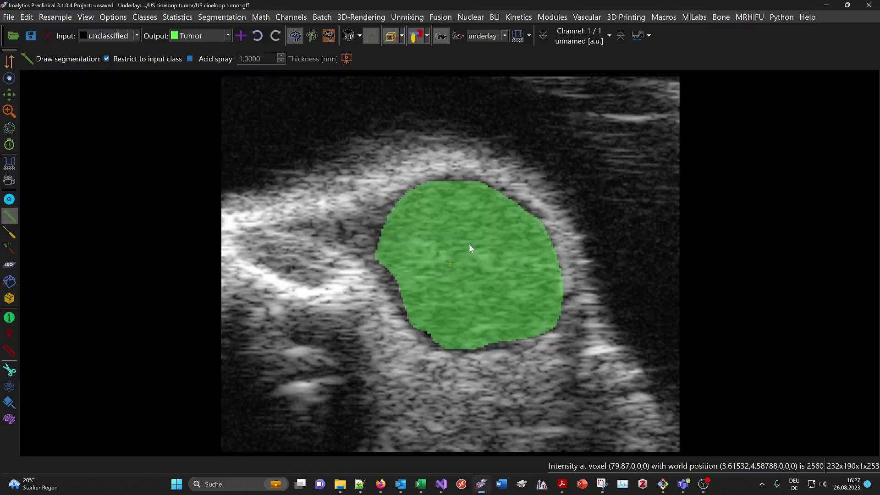
Compute the class statistics for the Tumor segmentation and examine the mean intensity values across all time indices
{"action": "left_click", "coordinate": [177, 18]}
{"action": "left_click", "coordinate": [215, 31]}
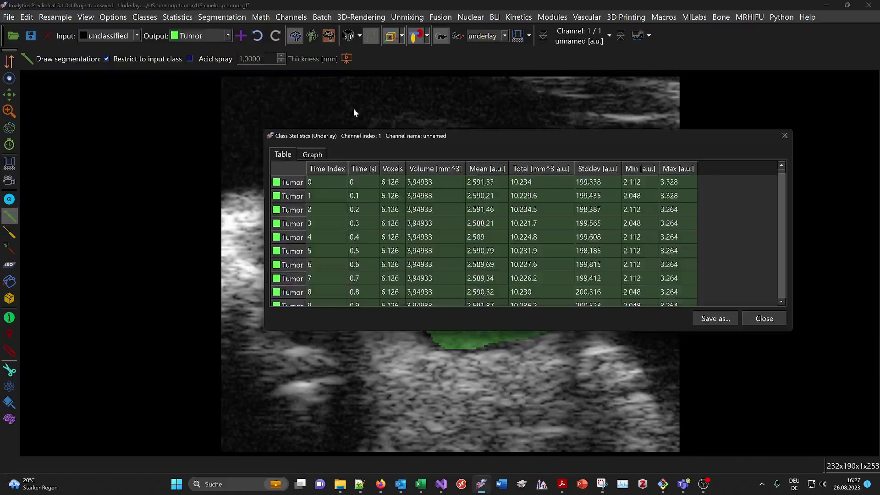
{"action": "left_click_drag", "start_coordinate": [391, 139], "coordinate": [318, 129]}
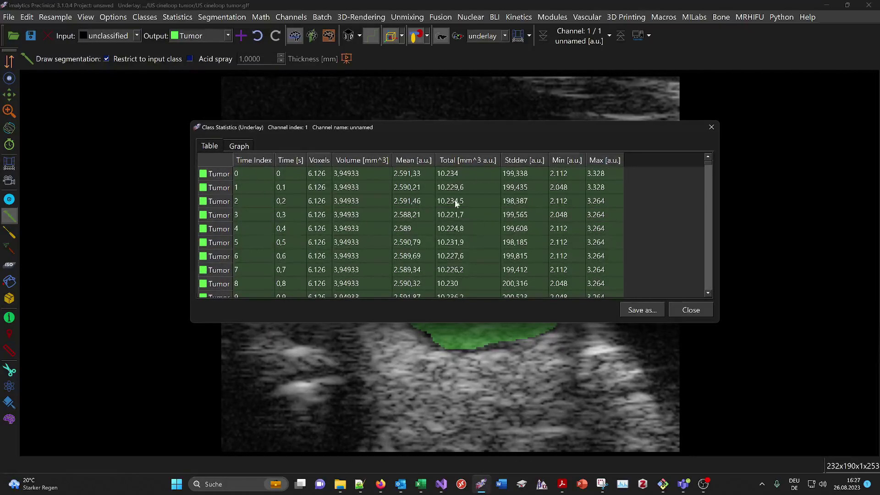
{"action": "left_click", "coordinate": [413, 177]}
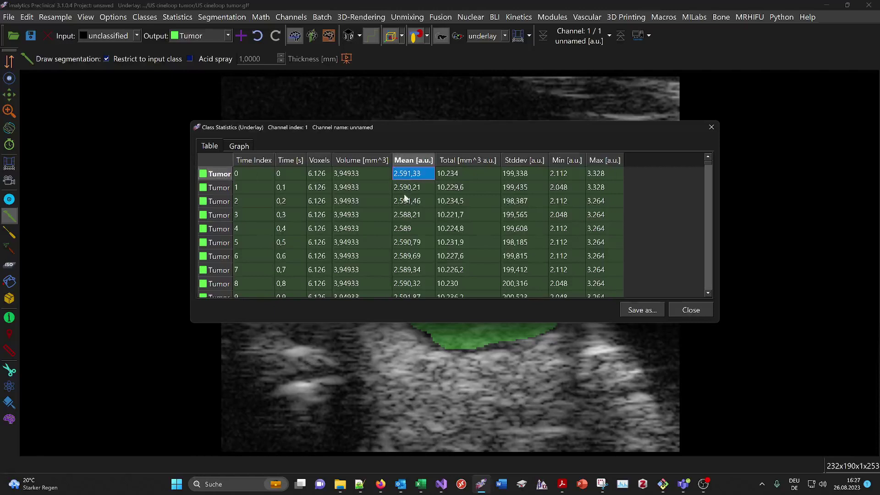
{"action": "scroll", "coordinate": [413, 212], "scroll_direction": "down", "scroll_amount": 20}
{"action": "scroll", "coordinate": [408, 217], "scroll_direction": "down", "scroll_amount": 20}
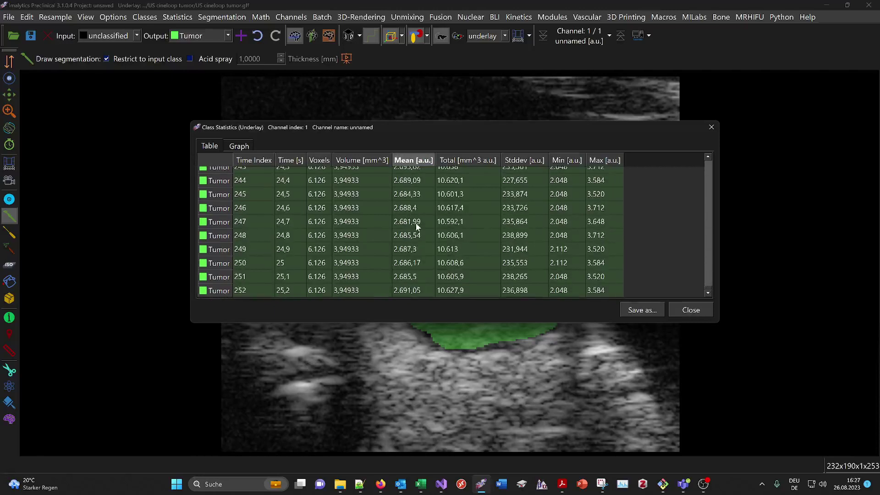
{"action": "left_click", "coordinate": [417, 226]}
{"action": "scroll", "coordinate": [417, 230], "scroll_direction": "up", "scroll_amount": 11}
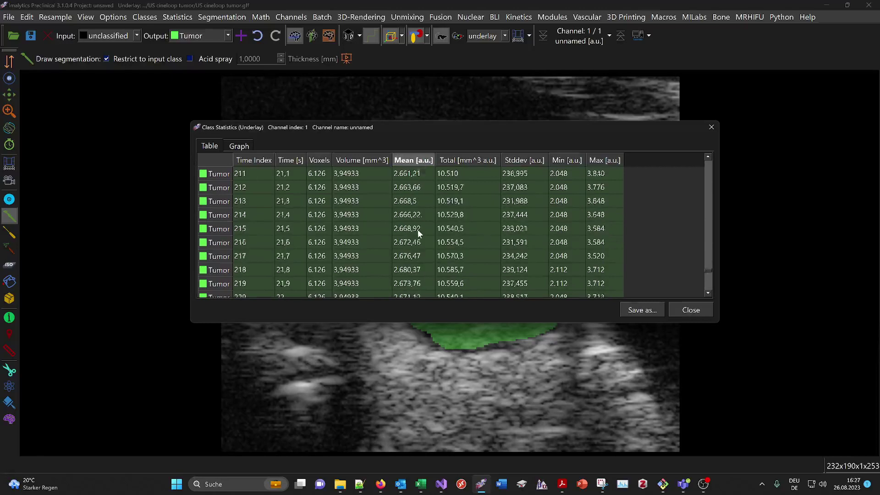
{"action": "scroll", "coordinate": [418, 229], "scroll_direction": "up", "scroll_amount": 20}
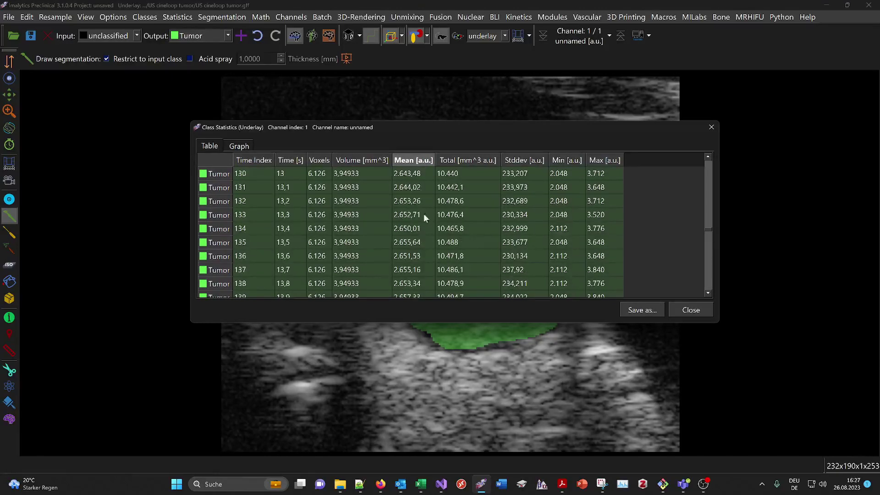
Examine the graph of the Tumor class's mean intensity over time, compare it with the table, and close the statistics
{"action": "left_click", "coordinate": [236, 147]}
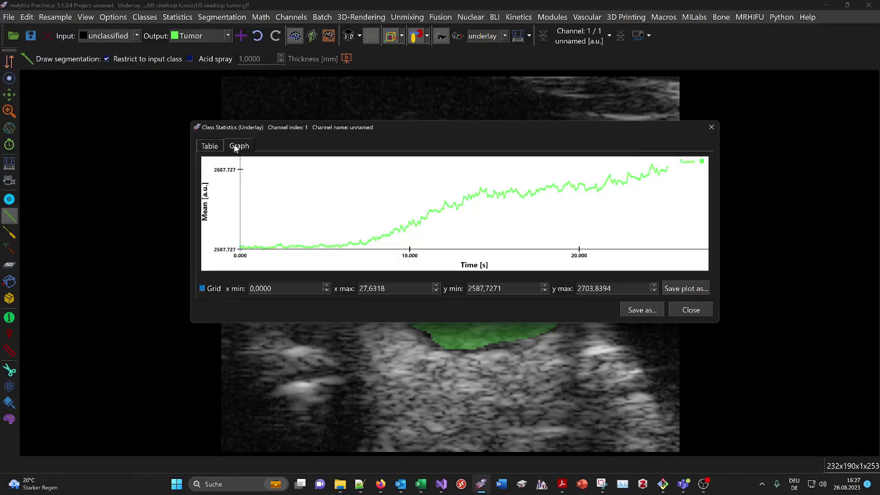
{"action": "mouse_move", "coordinate": [259, 250]}
{"action": "left_click", "coordinate": [208, 147]}
{"action": "left_click", "coordinate": [237, 147]}
{"action": "mouse_move", "coordinate": [488, 195]}
{"action": "left_click", "coordinate": [692, 311]}
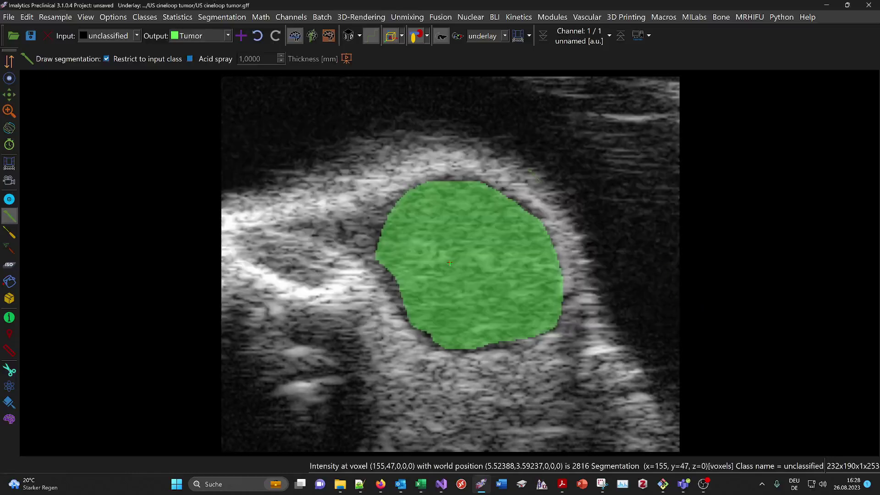